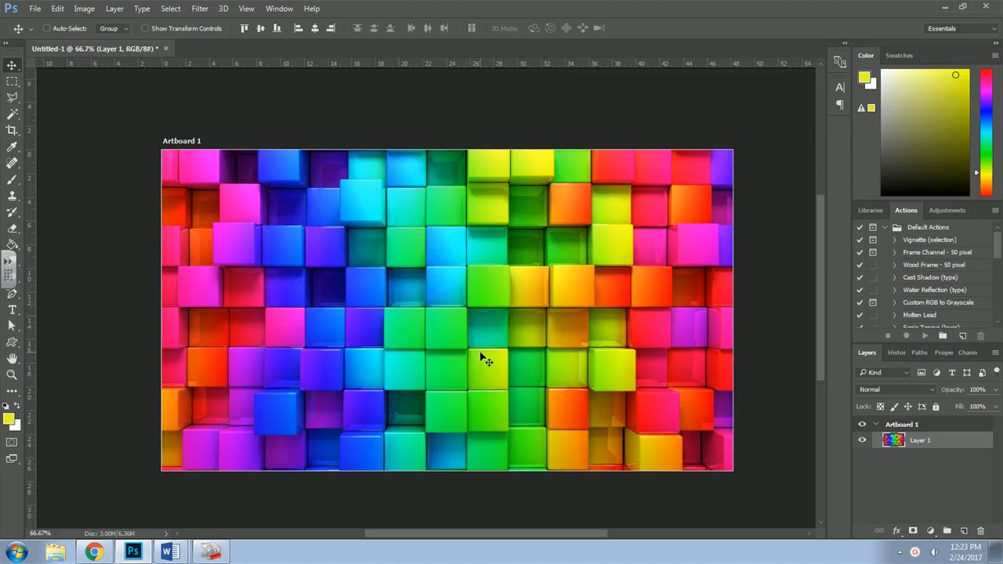
Select a single-pixel row across the lower half of the coloured cubes image with the Single Row Marquee Tool
left_click(13, 83)
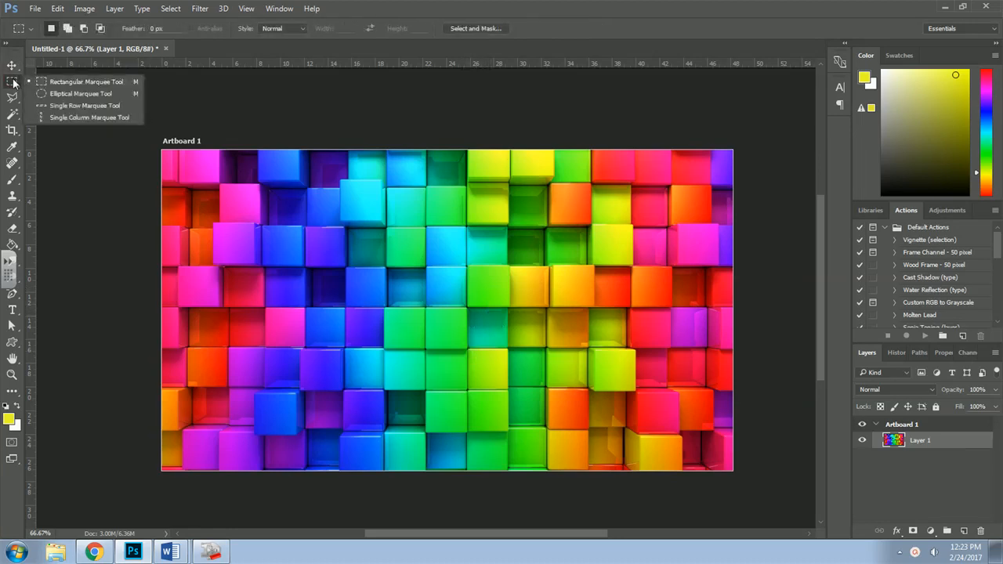
left_click(75, 107)
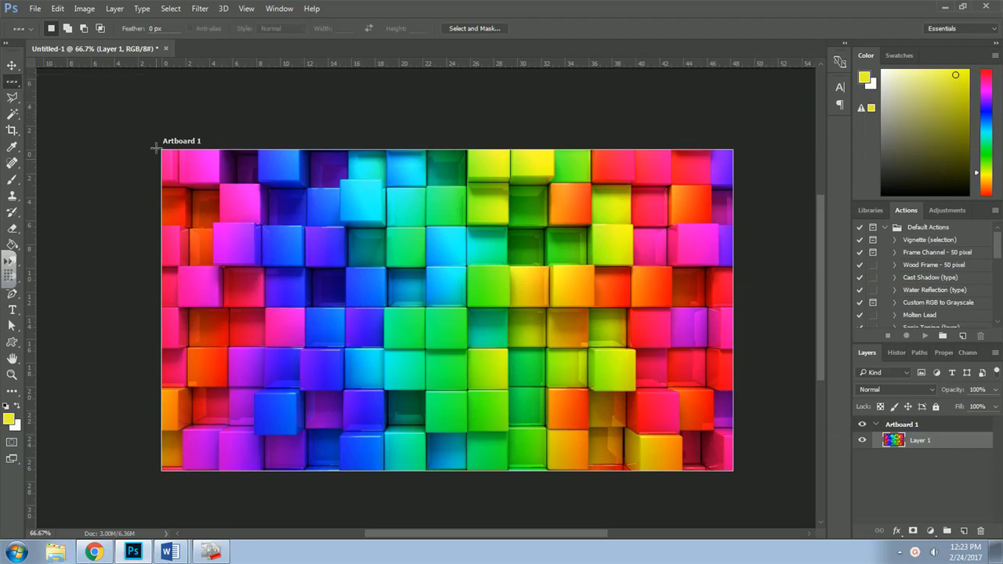
left_click(443, 368)
left_click(432, 367)
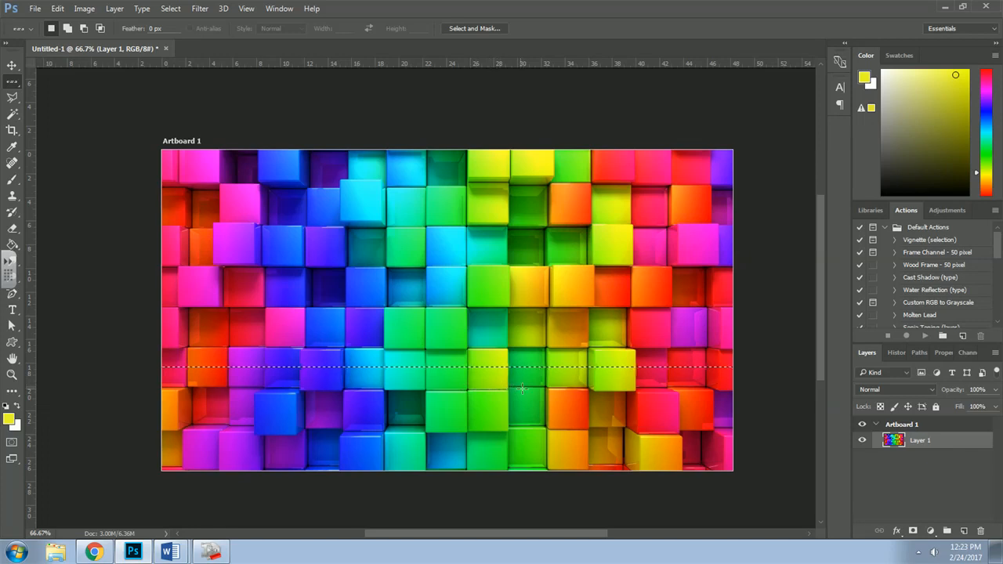
Paste the copied pixel row onto a new layer and hide Layer 1
left_click(963, 532)
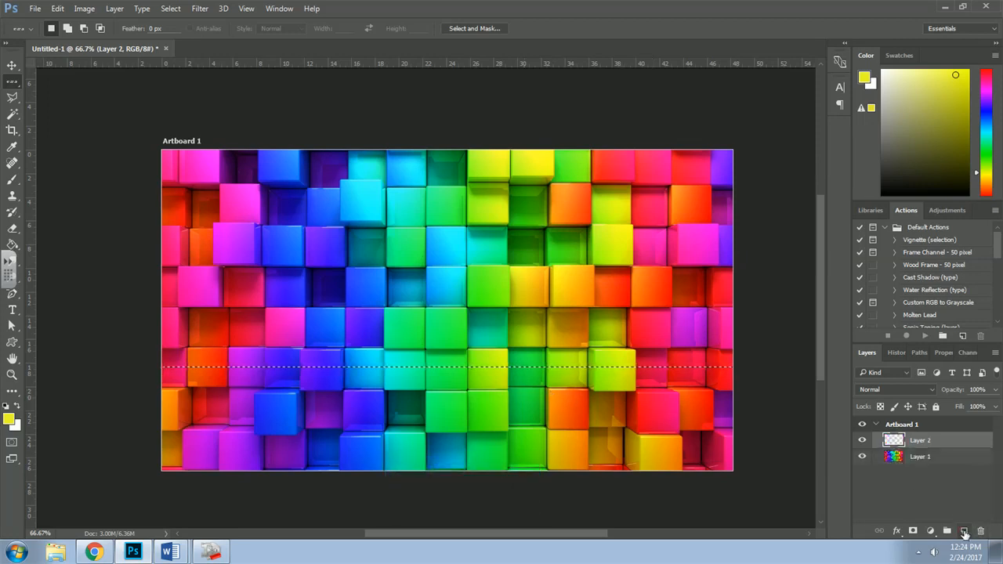
key("ctrl+v")
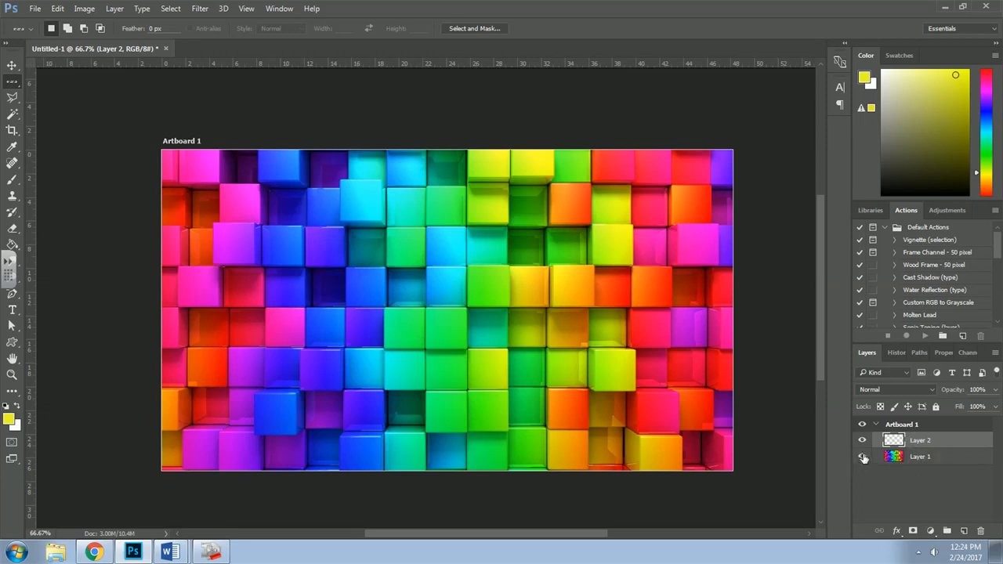
left_click(863, 457)
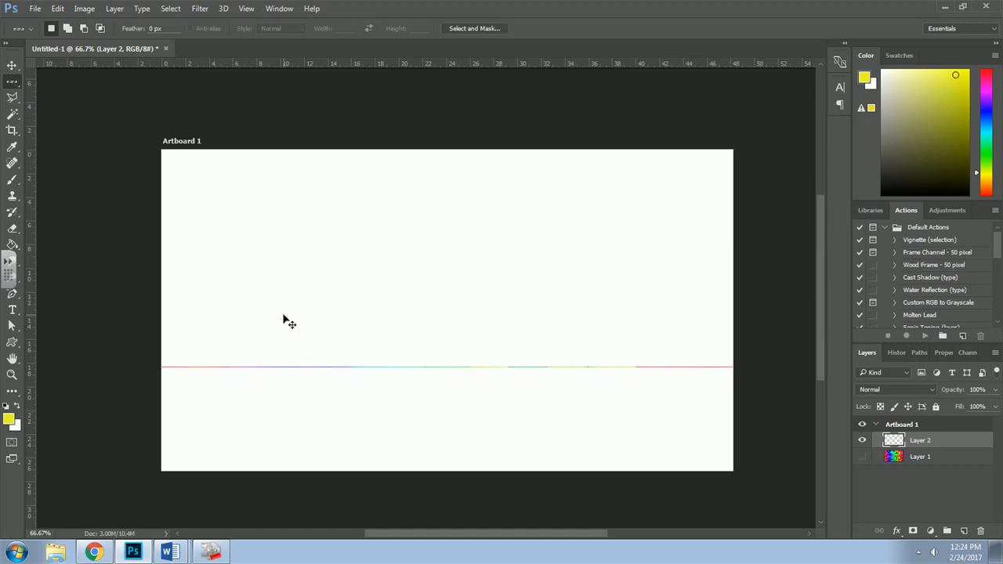
Free-transform the pasted row into a full-width colour band at 17800% height, placed slightly below the artboard's middle
key("ctrl+t")
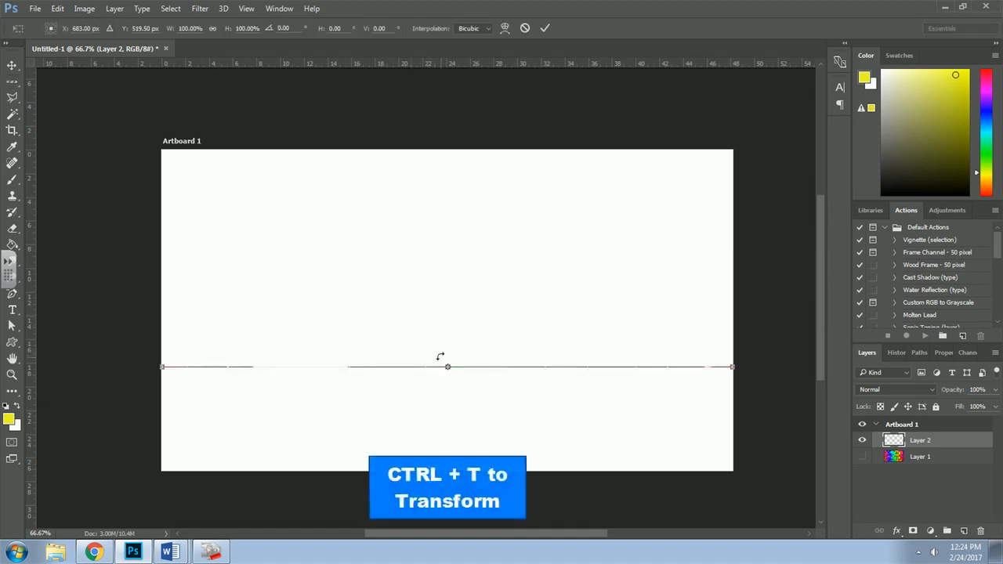
left_click_drag(447, 363, 448, 306)
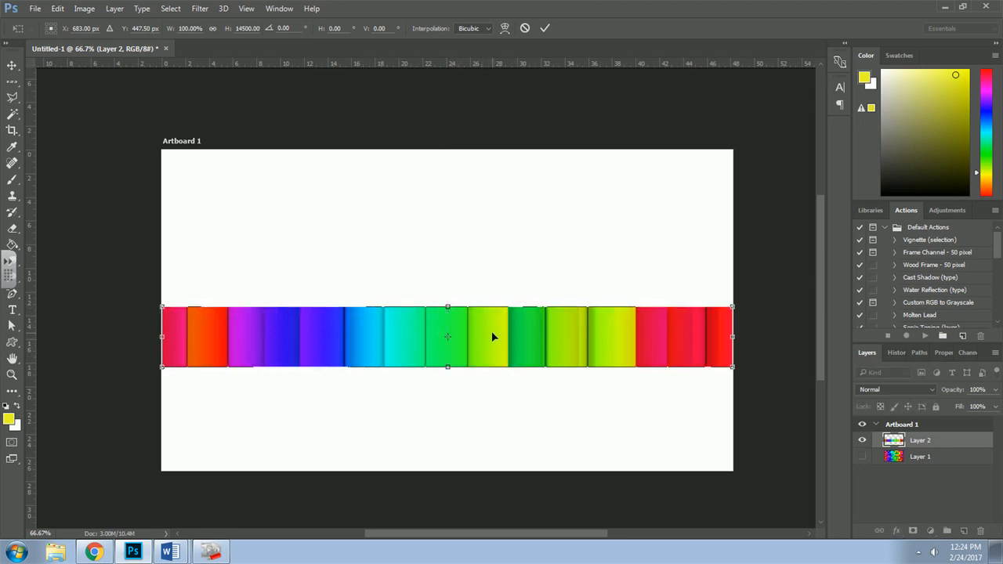
left_click_drag(491, 333, 491, 373)
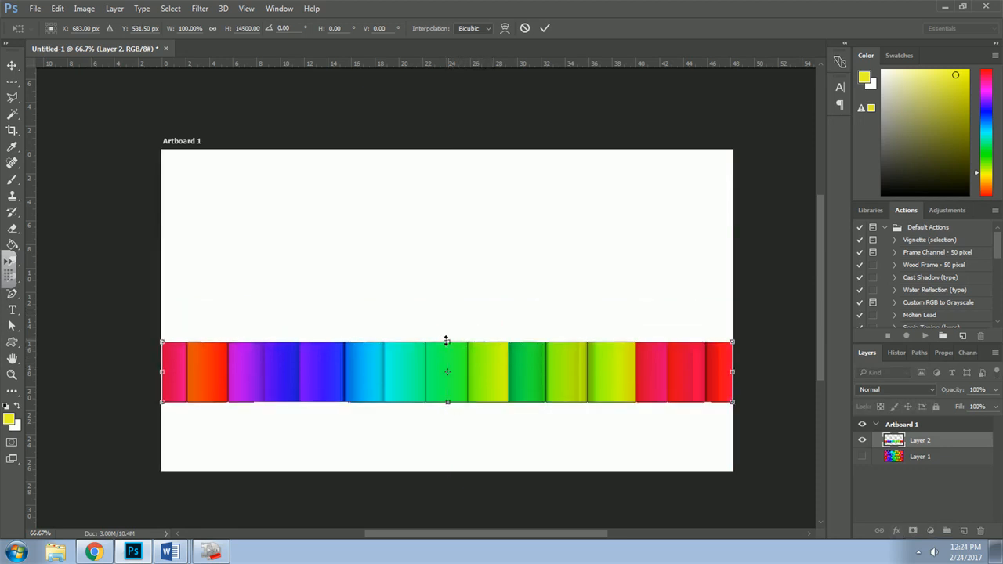
mouse_move(447, 339)
left_mouse_down()
mouse_move(446, 303)
mouse_move(449, 345)
mouse_move(449, 326)
left_mouse_up()
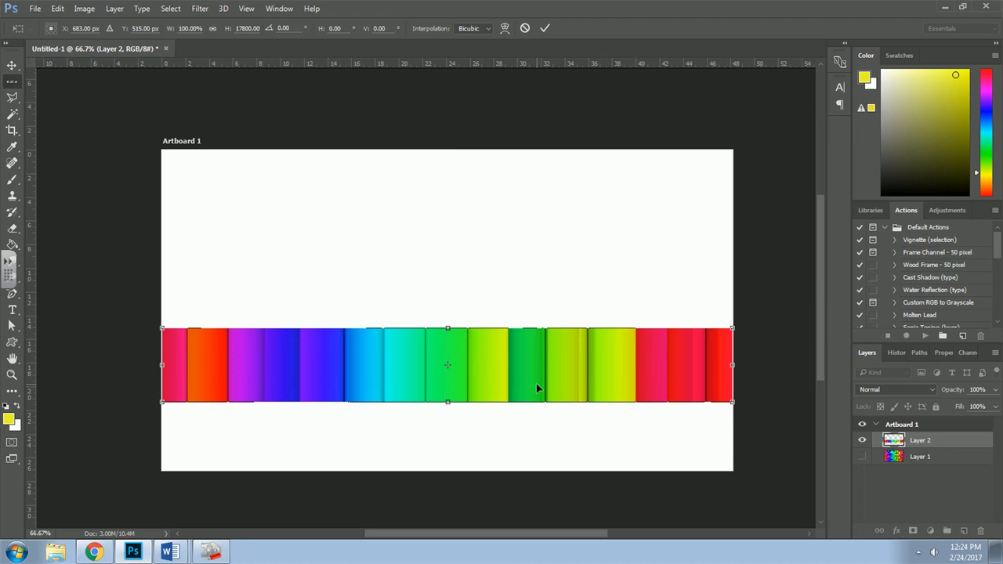
key("Return")
key("m")
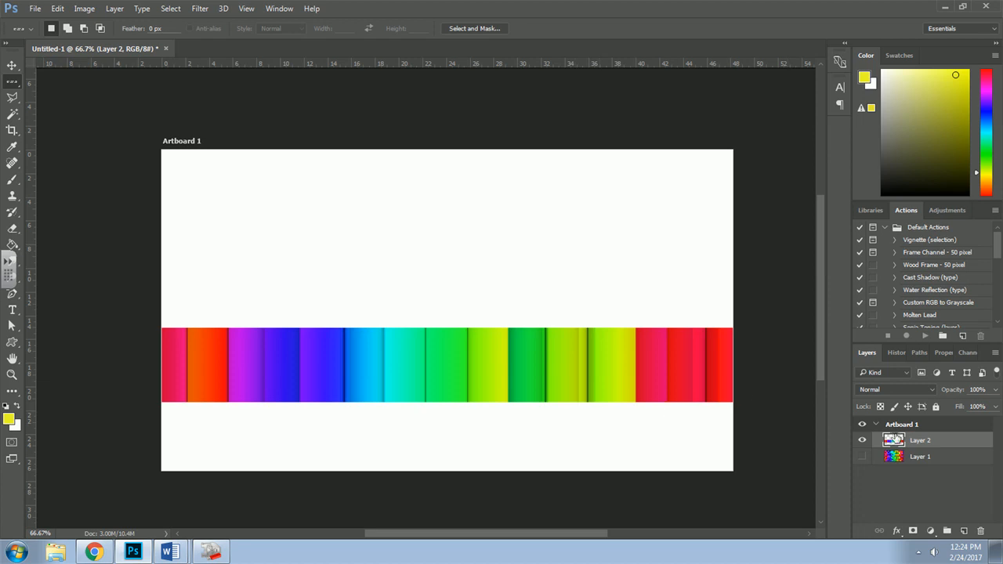
Duplicate Layer 2 within Artboard 1 and move the copy up so it slightly overlaps the top of the original band
right_click(947, 443)
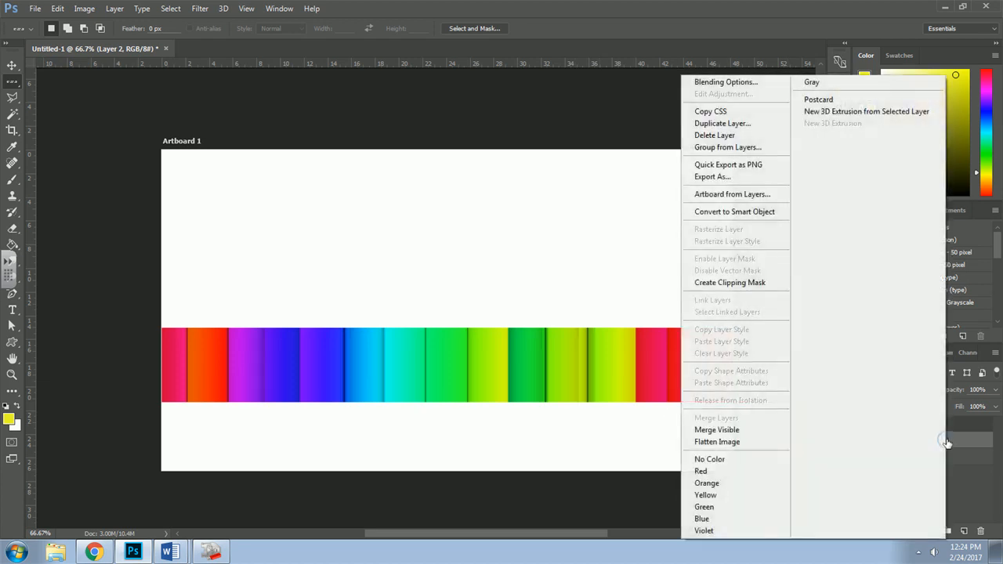
left_click(721, 124)
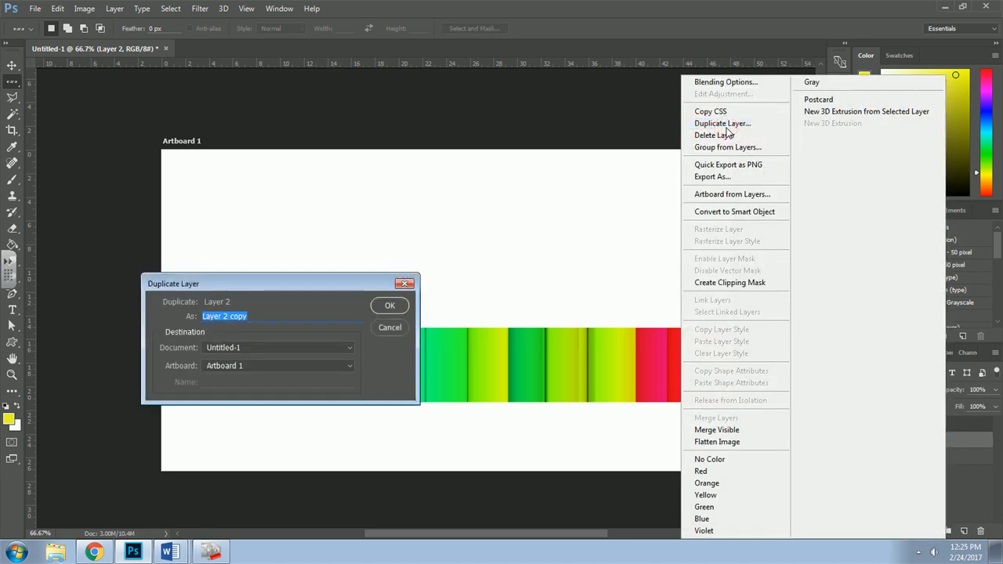
left_click(386, 307)
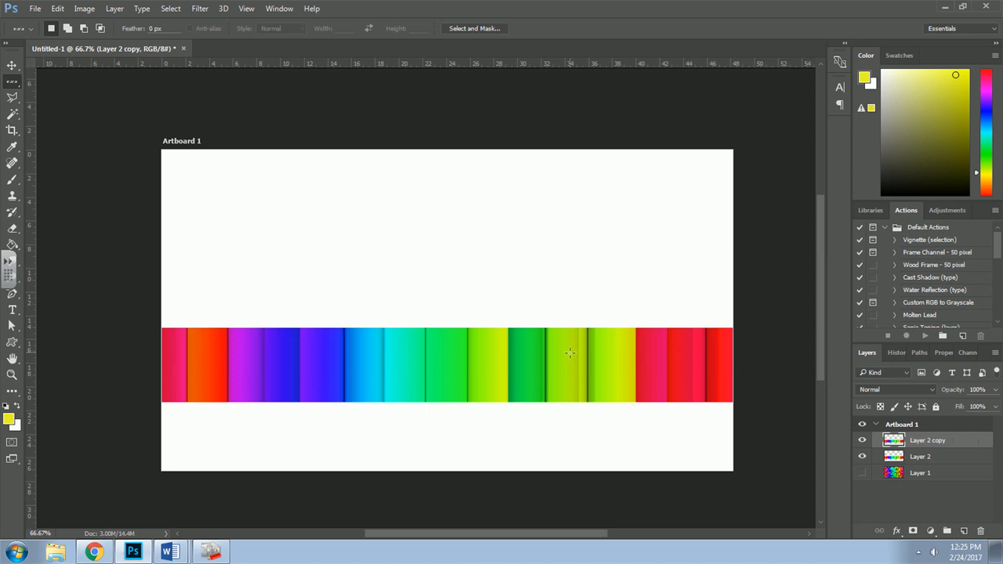
key("v")
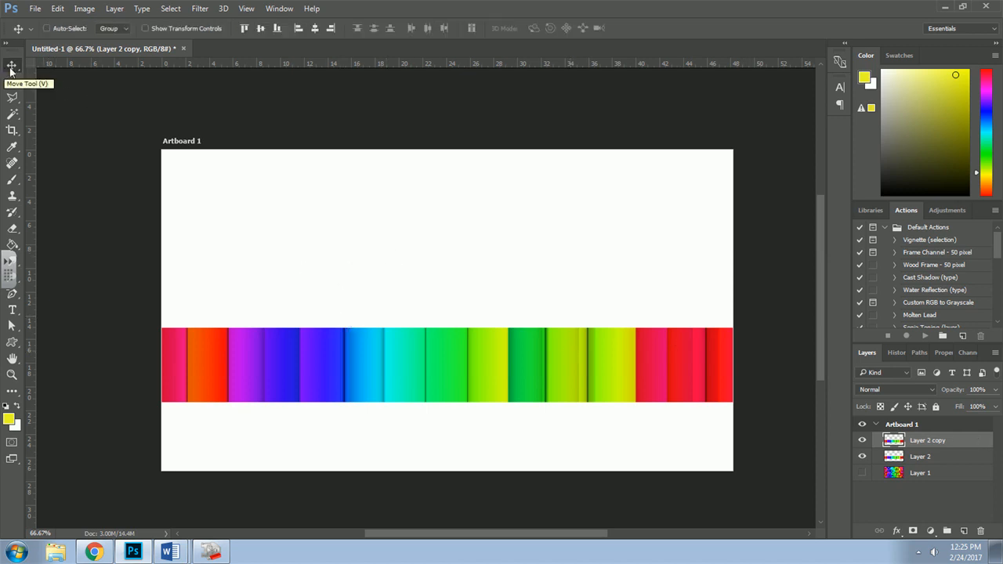
left_click_drag(426, 376, 431, 308)
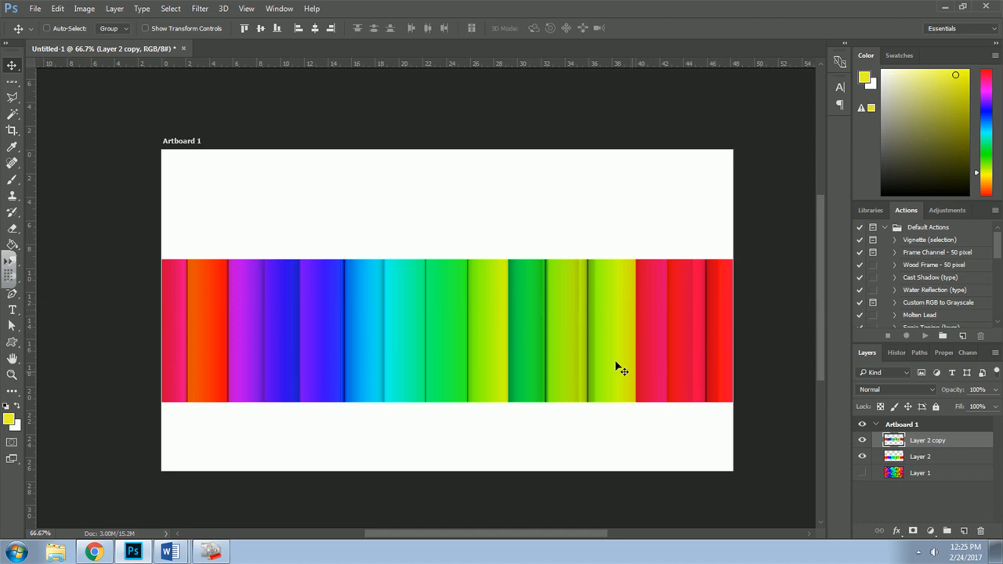
Apply a Perspective transform to the duplicated band, drawing its top corners together almost to a point at the centre, about -75.1° skew
left_click(58, 9)
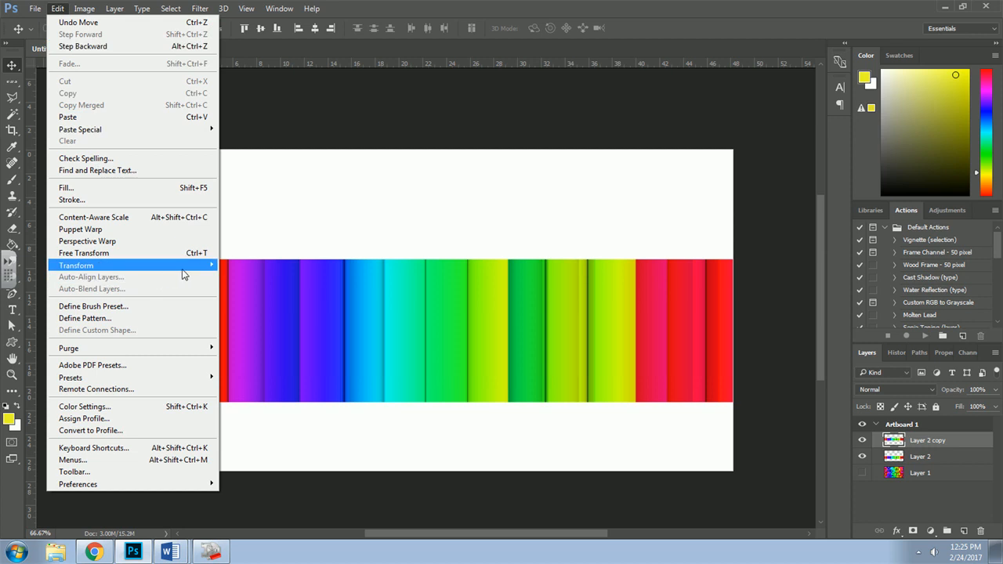
mouse_move(199, 274)
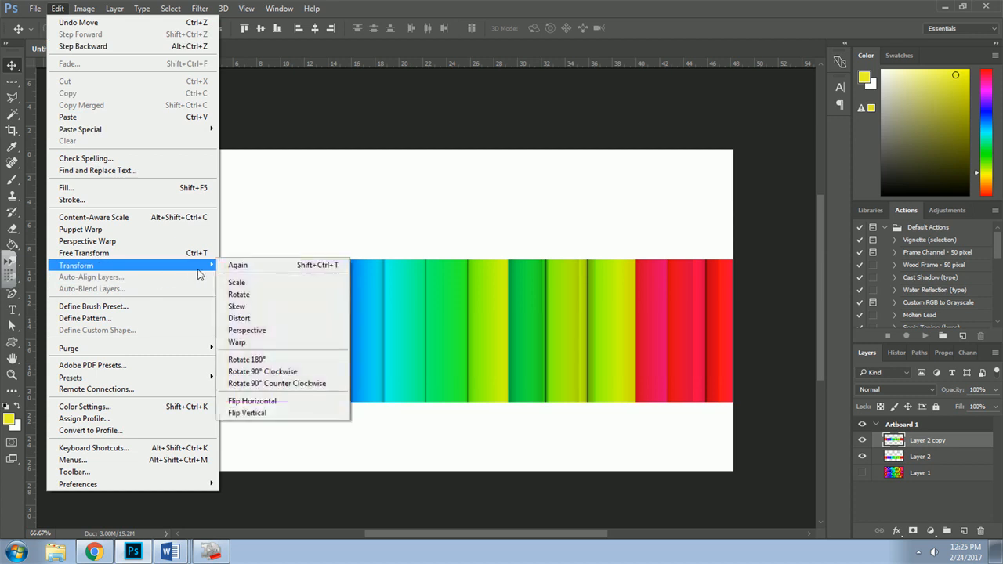
left_click(266, 333)
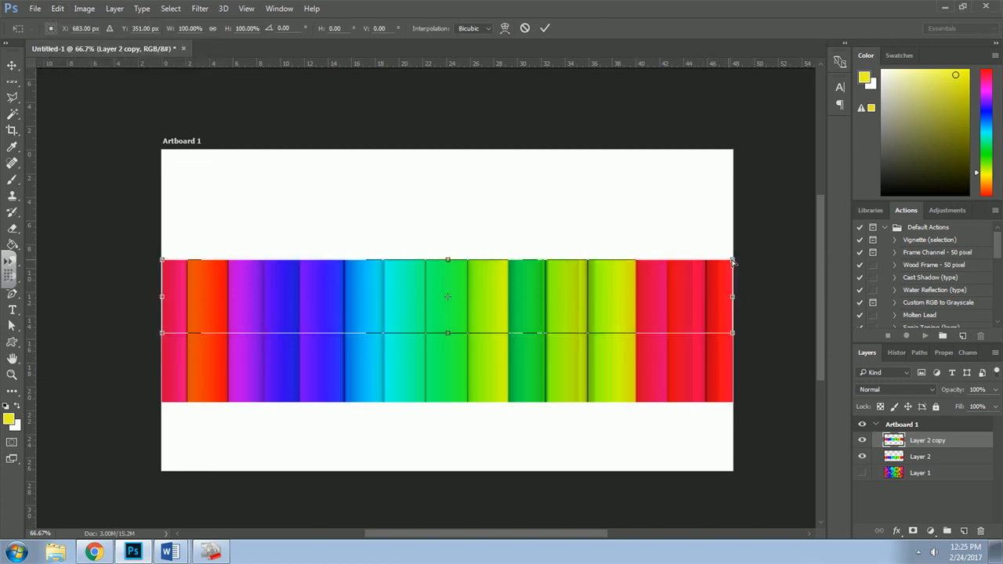
left_click_drag(732, 261, 452, 275)
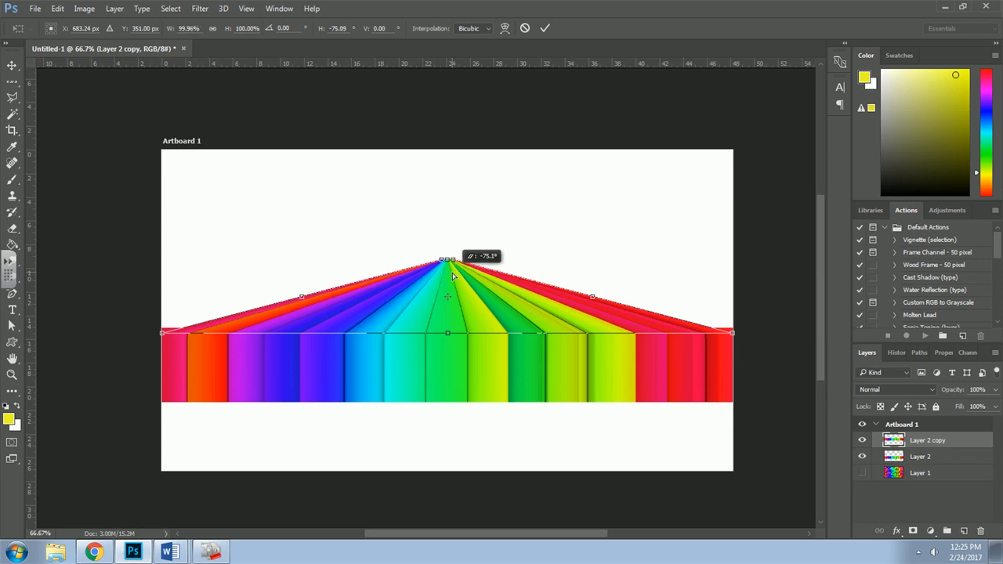
left_click_drag(453, 275, 452, 275)
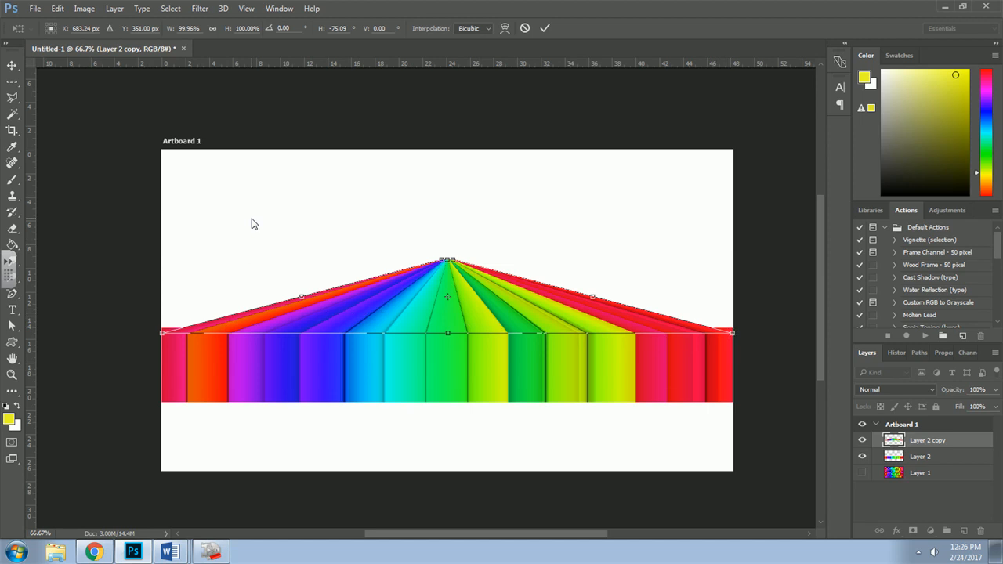
key("Return")
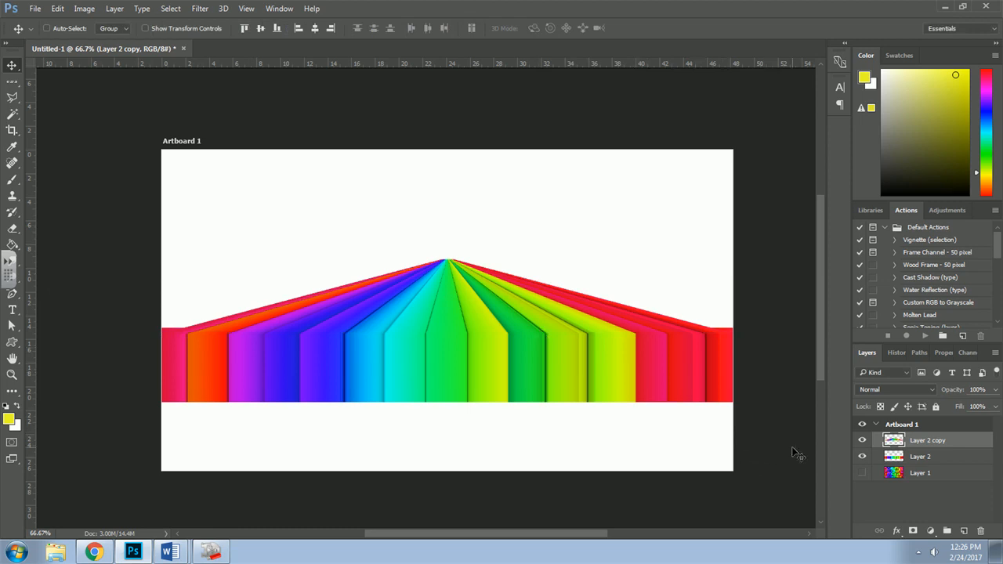
Nudge the perspective layer upward until its base lines up with the top edge of the straight colour band
key("Up")
key("Up")
key("Up")
key("Up")
key("Up")
key("Up")
key("Up")
key("Up")
key("Up")
key("Up")
key("Up")
key("Up")
key("Up")
key("Up")
key("Up")
key("Up")
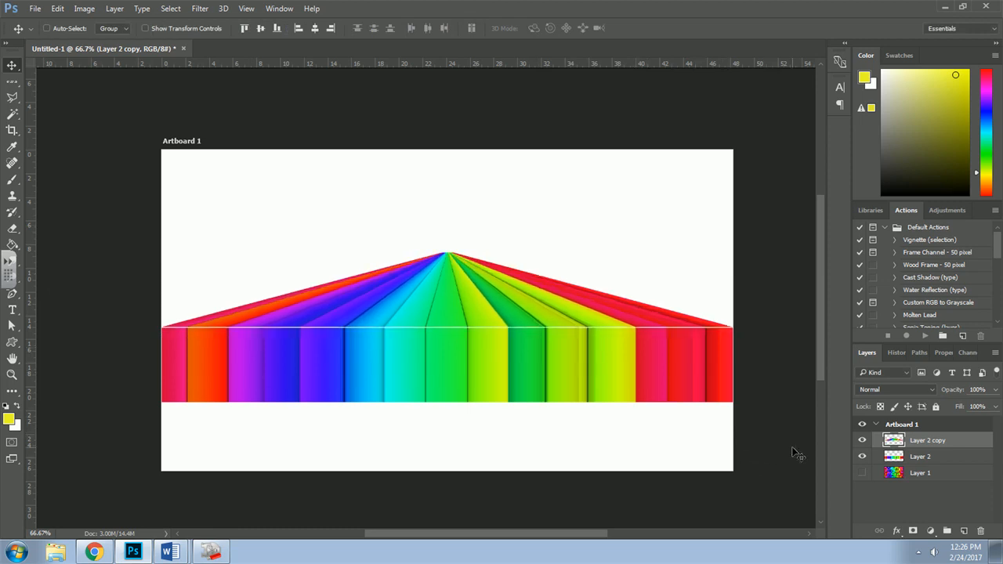
key("Down")
key("Down")
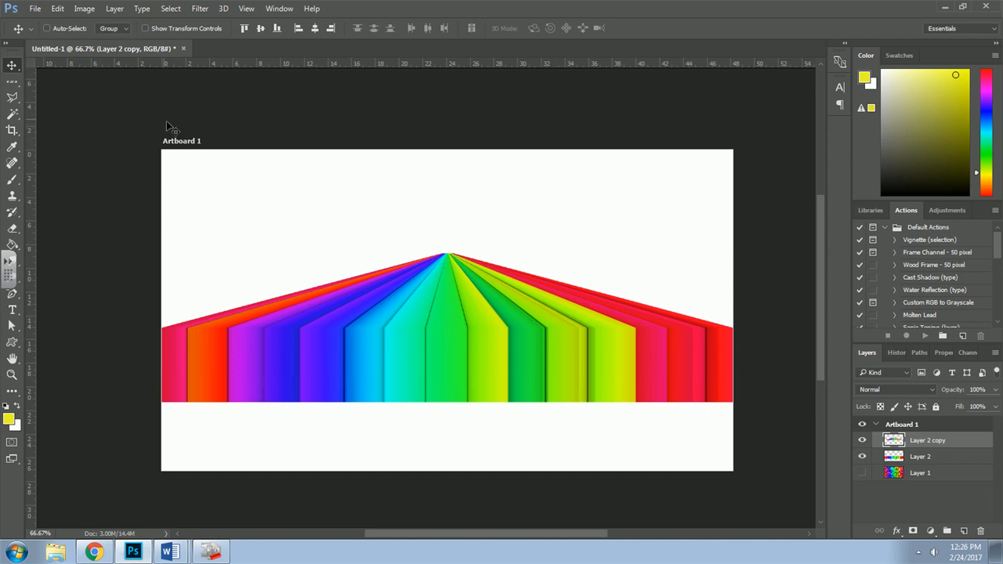
Select a single-pixel column through the orange stripe near the artboard's left edge with the Single Column Marquee Tool
left_click(16, 82)
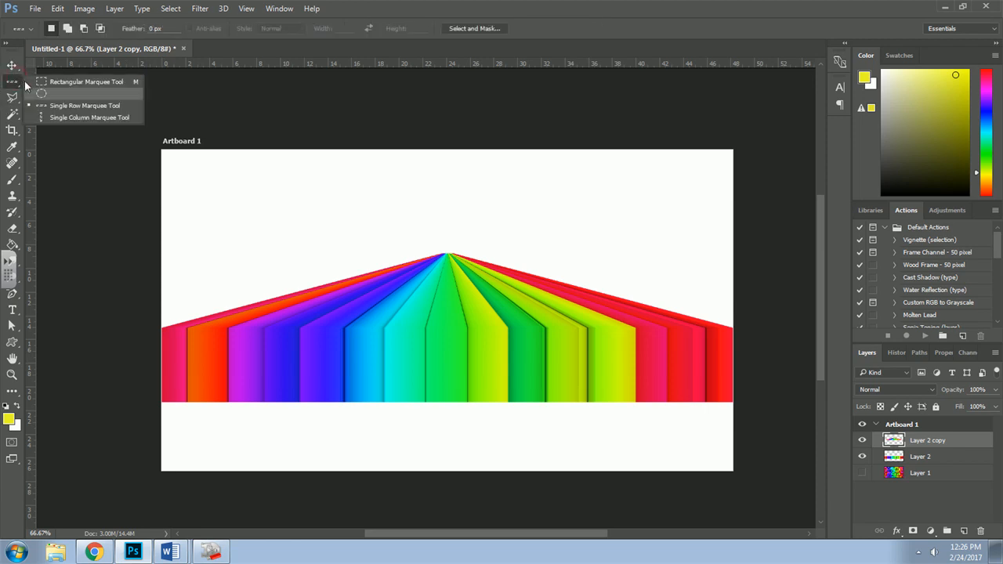
left_click(69, 119)
left_click(194, 163)
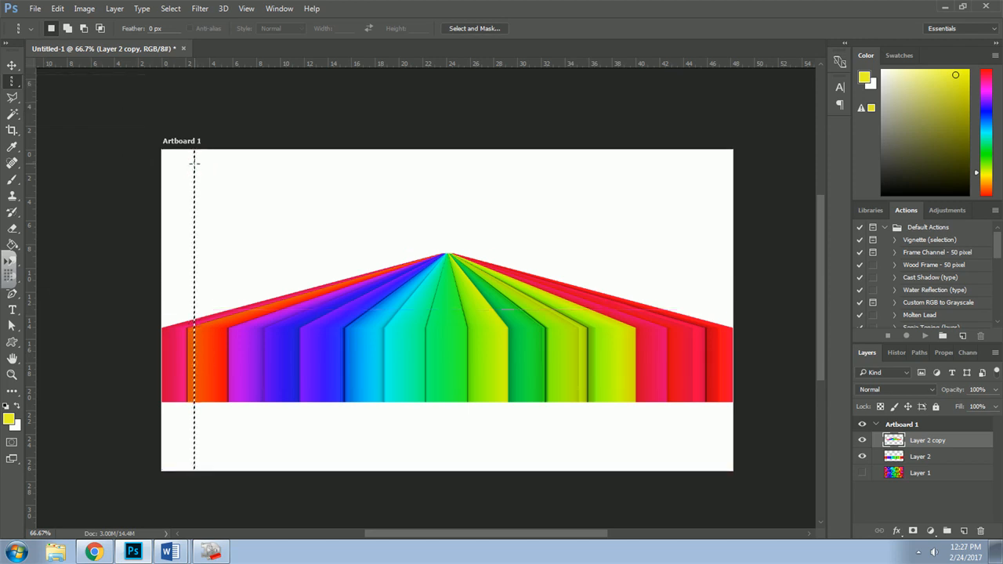